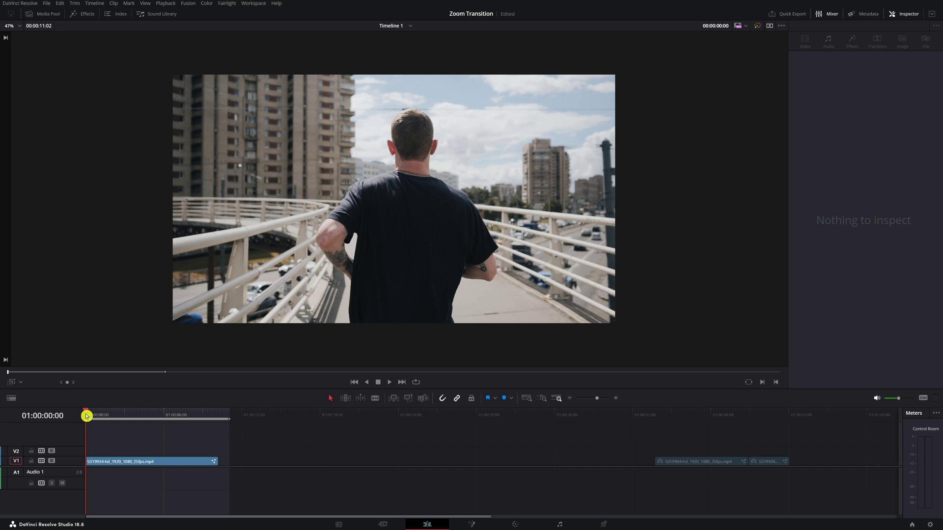
# - Open the running-man clip on the Fusion page, line up MediaIn1 and MediaOut1, and return to frame one
pyautogui.press('space')
pyautogui.click(122, 458)
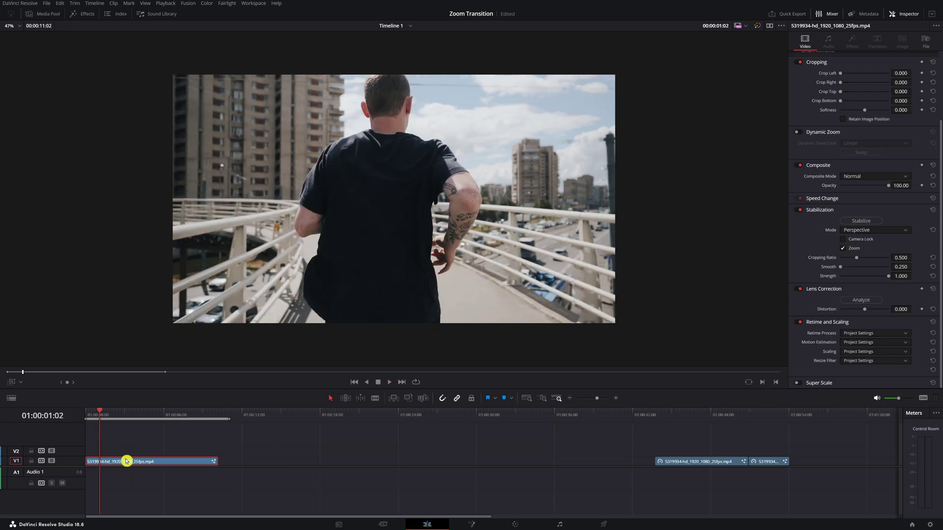
pyautogui.click(470, 524)
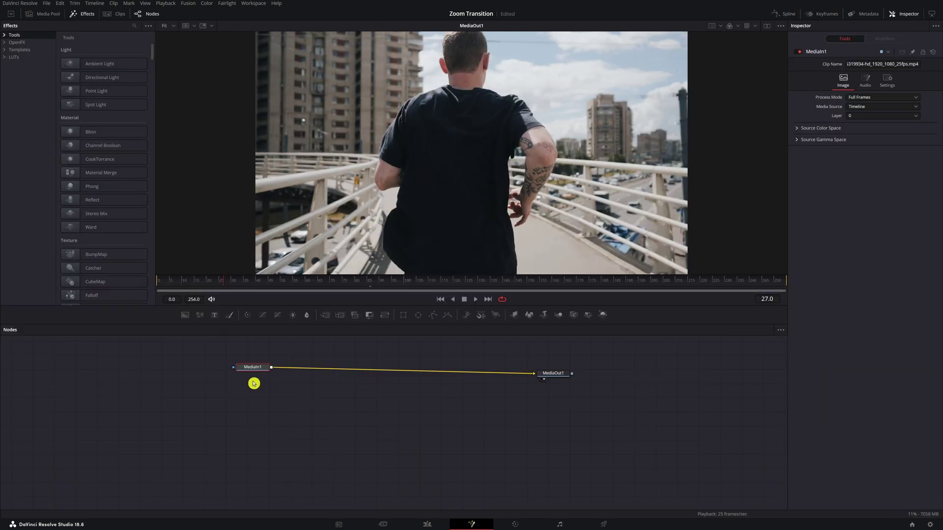
pyautogui.moveTo(248, 369)
pyautogui.mouseDown()
pyautogui.moveTo(259, 393)
pyautogui.moveTo(235, 369)
pyautogui.mouseUp()
pyautogui.moveTo(551, 375); pyautogui.dragTo(547, 368)
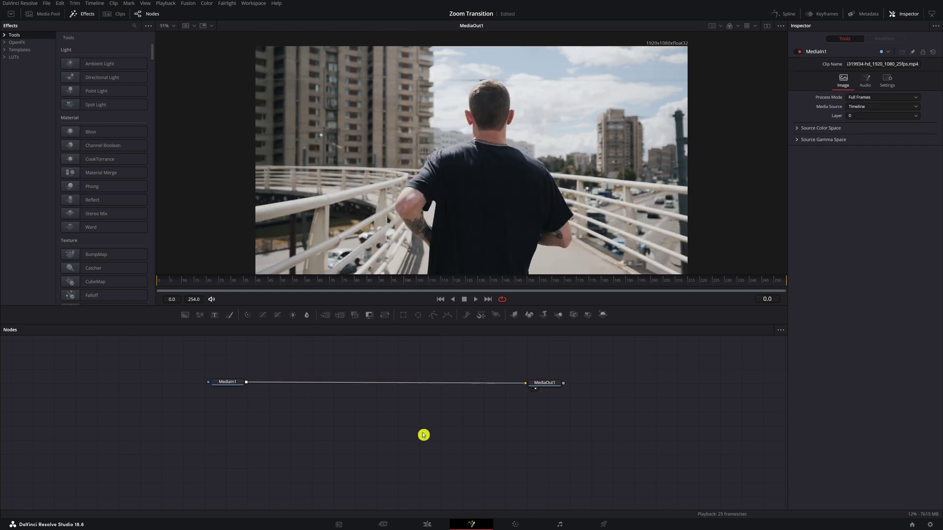
pyautogui.click(199, 282)
pyautogui.moveTo(198, 283); pyautogui.dragTo(137, 290)
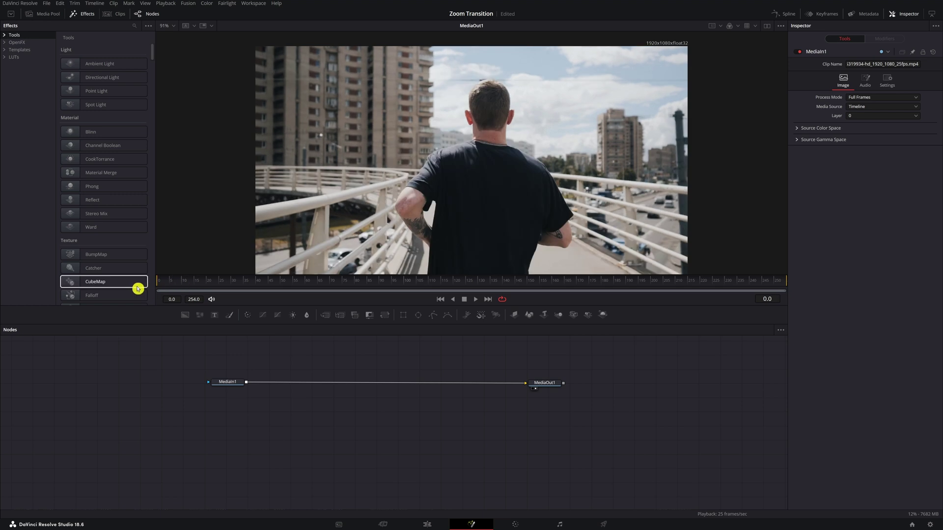
# - With MediaIn1 active, search the node tool list for 'track'
pyautogui.click(227, 384)
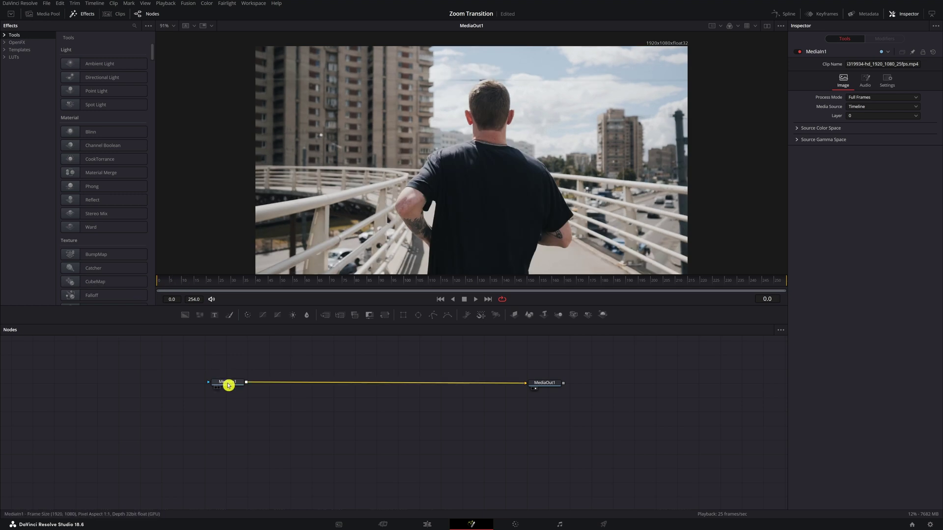
pyautogui.moveTo(227, 387)
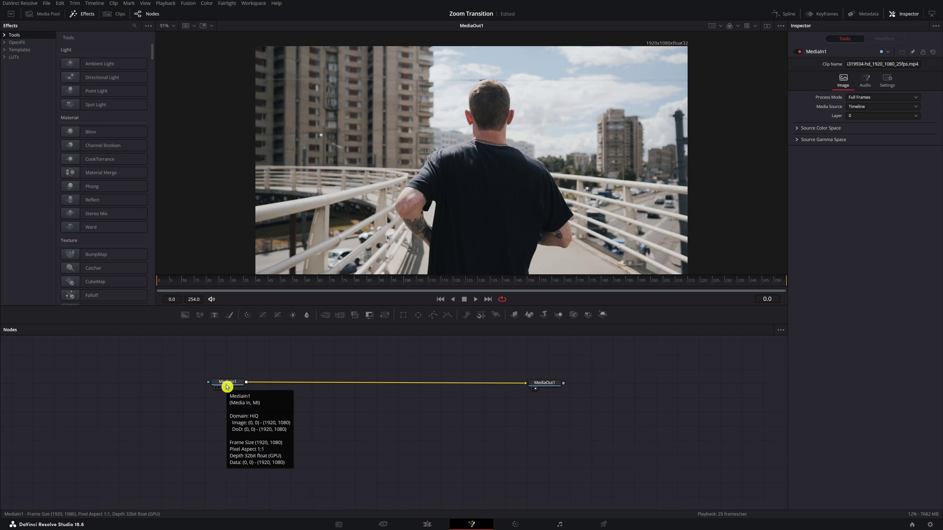
pyautogui.click(227, 385)
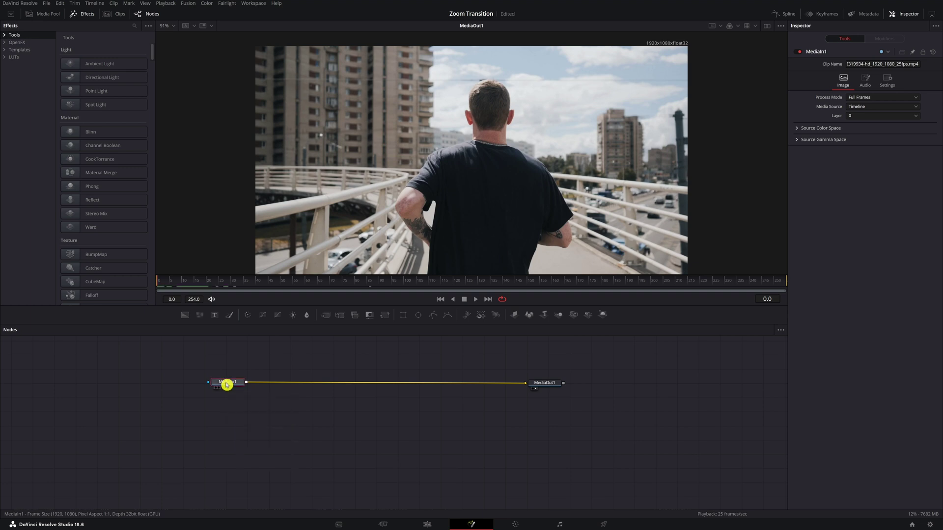
pyautogui.hotkey('shift', 'space')
pyautogui.write('tracker')
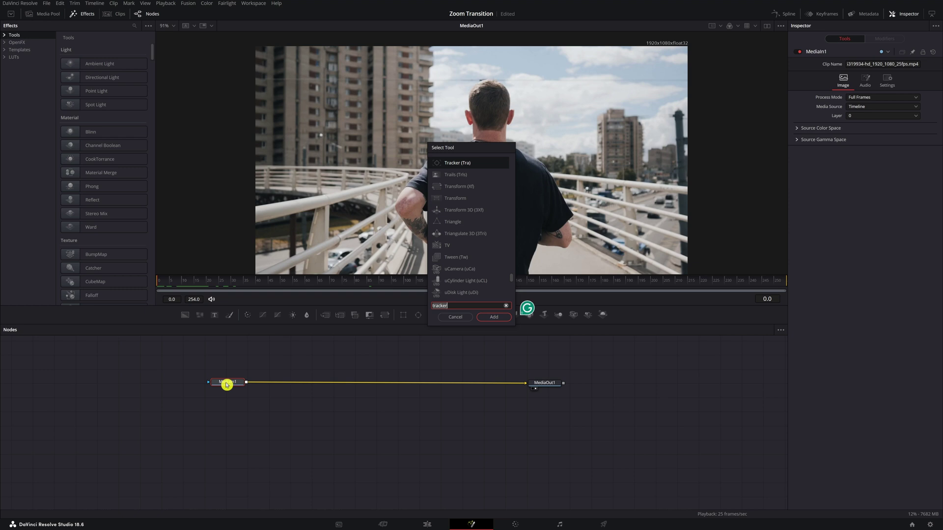
pyautogui.press('BackSpace')
pyautogui.press('BackSpace')
pyautogui.press('BackSpace')
pyautogui.press('BackSpace')
pyautogui.press('BackSpace')
pyautogui.press('BackSpace')
pyautogui.press('BackSpace')
pyautogui.write('track')
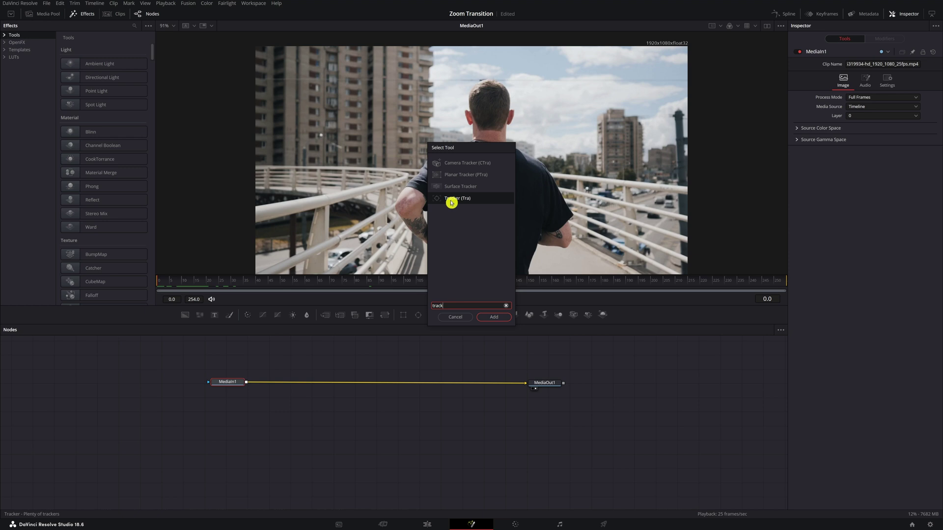
# - Add Tracker1 between MediaIn1 and MediaOut1 and place its pattern box on the man's head
pyautogui.click(493, 317)
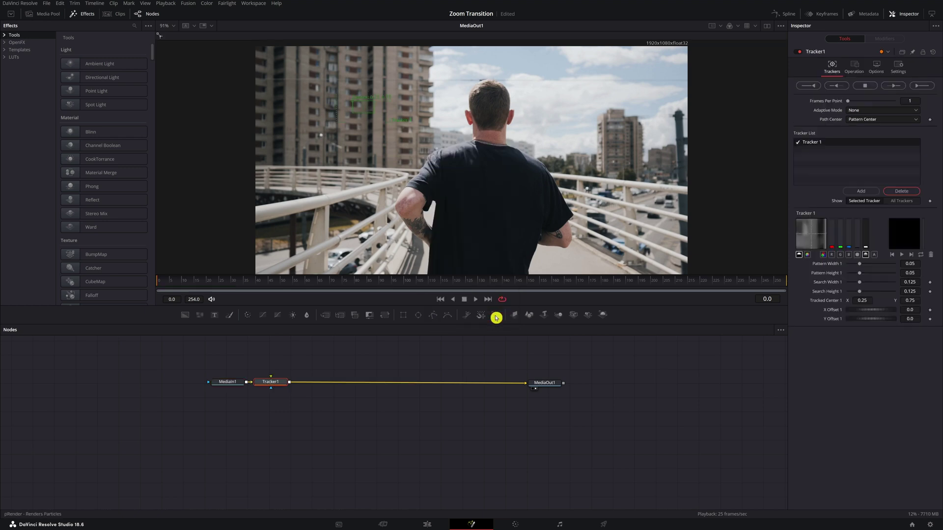
pyautogui.moveTo(264, 383); pyautogui.dragTo(364, 386)
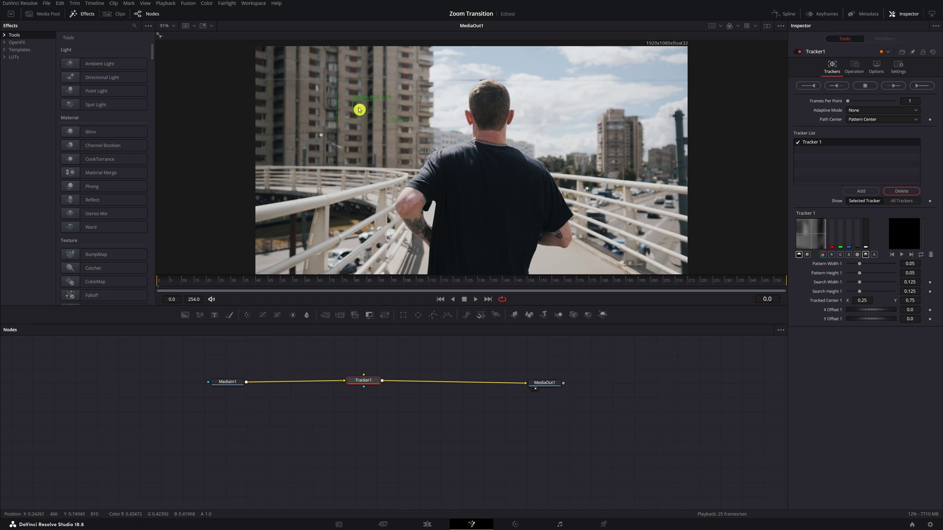
pyautogui.moveTo(353, 101); pyautogui.dragTo(459, 114)
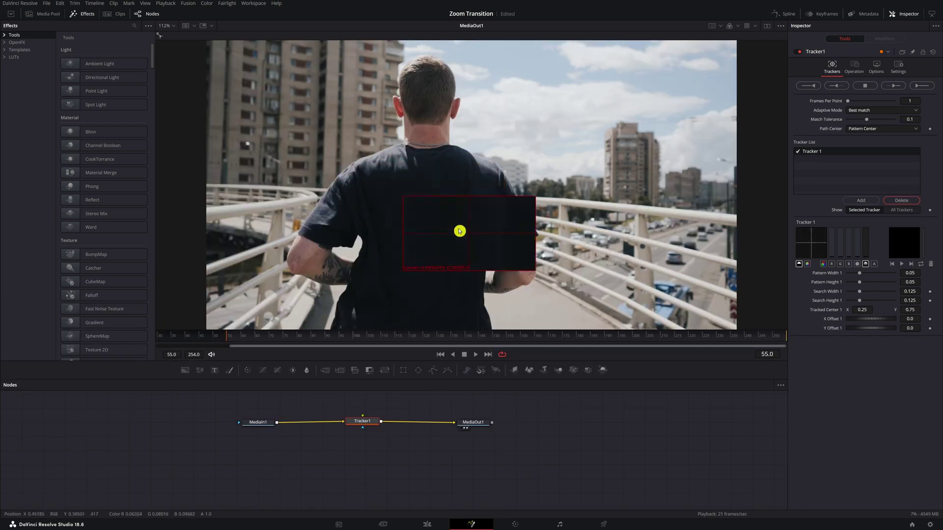
pyautogui.moveTo(458, 231); pyautogui.dragTo(517, 274)
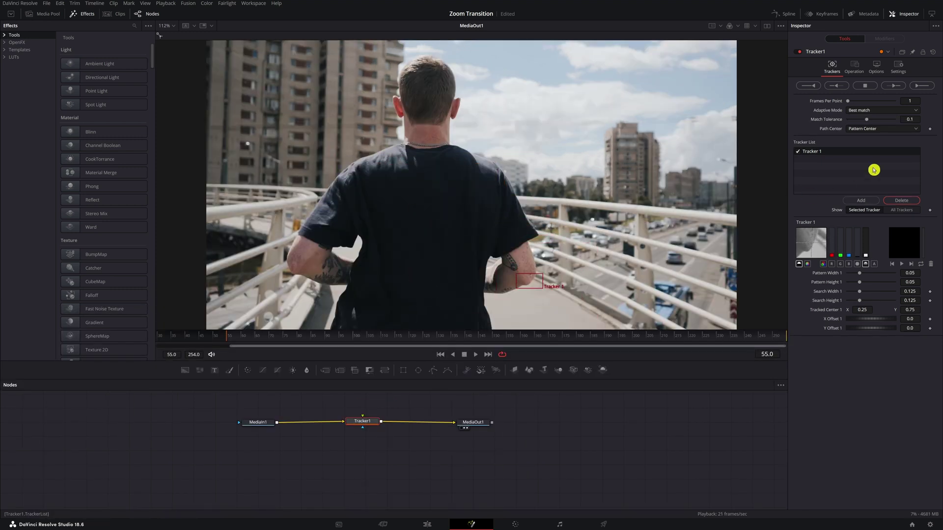
pyautogui.click(928, 87)
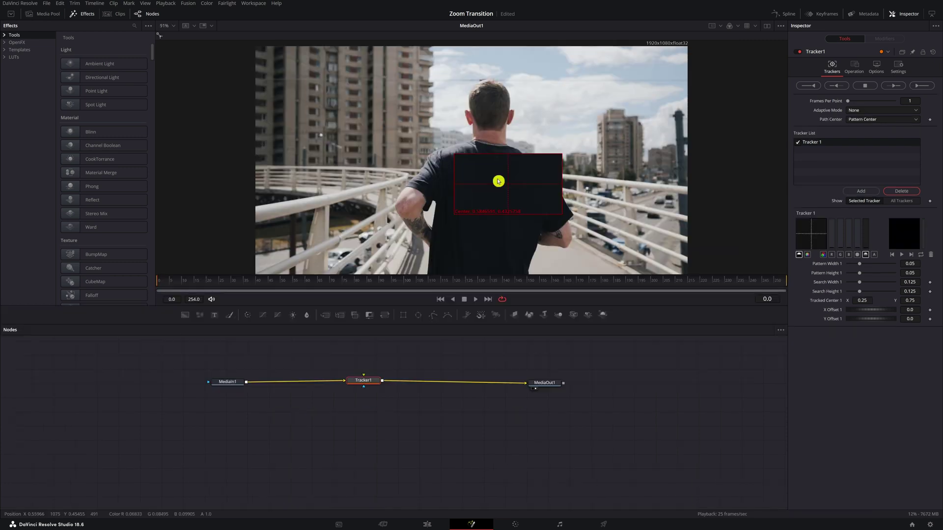
pyautogui.moveTo(498, 181); pyautogui.dragTo(458, 112)
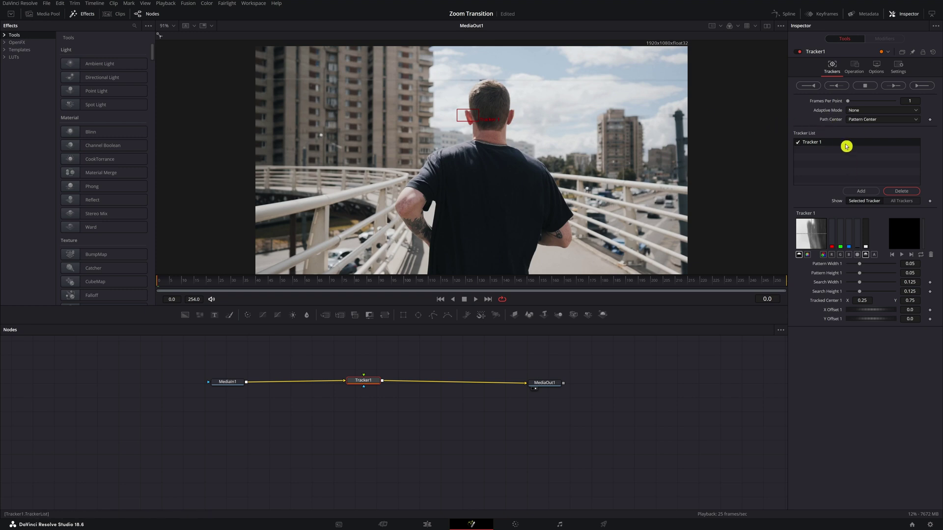
# - Set Adaptive Mode to Best match and track the head forward across frames 0–254
pyautogui.click(884, 112)
pyautogui.click(878, 137)
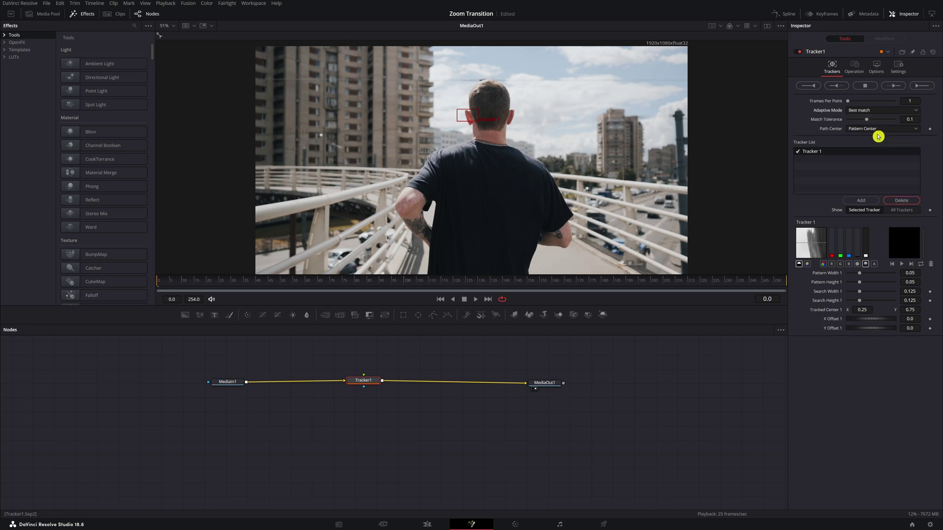
pyautogui.click(922, 88)
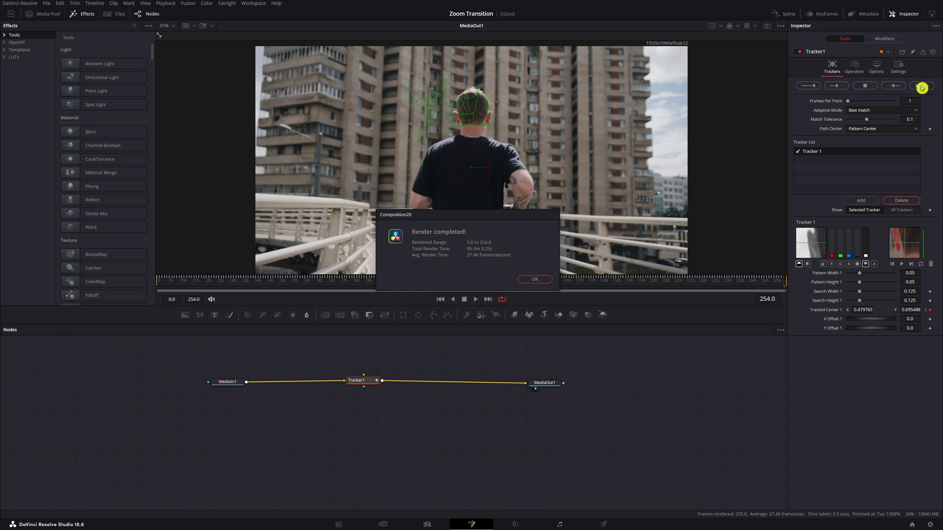
pyautogui.click(534, 279)
pyautogui.moveTo(360, 388); pyautogui.dragTo(372, 390)
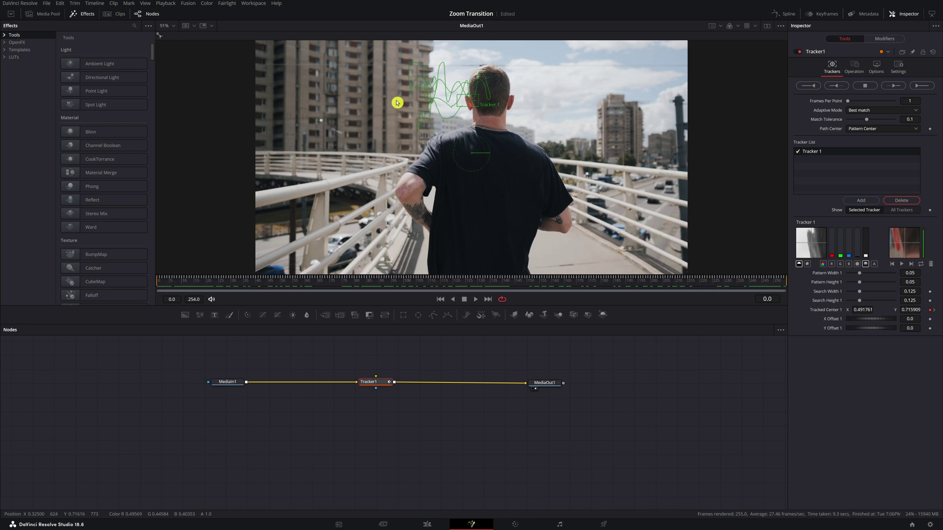
# - Switch Tracker1's operation to Match Move in the Inspector
pyautogui.moveTo(373, 381); pyautogui.dragTo(378, 383)
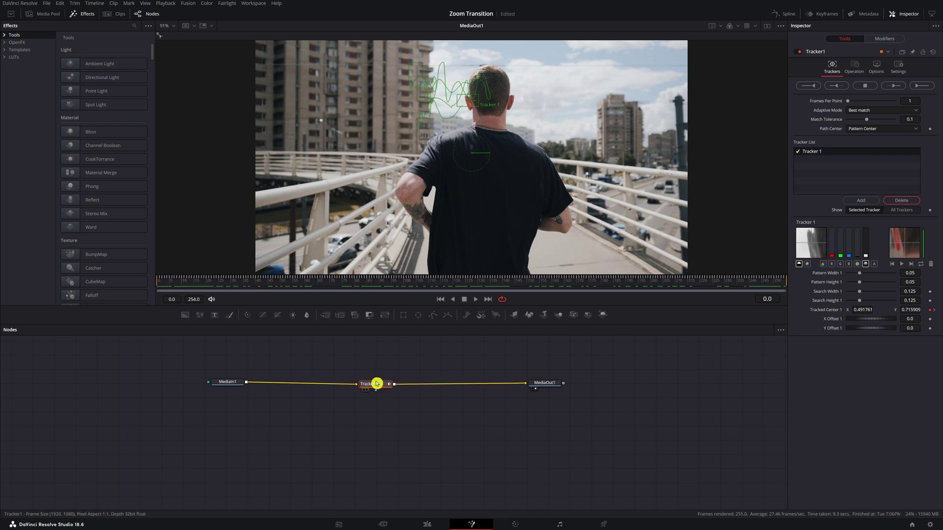
pyautogui.click(854, 68)
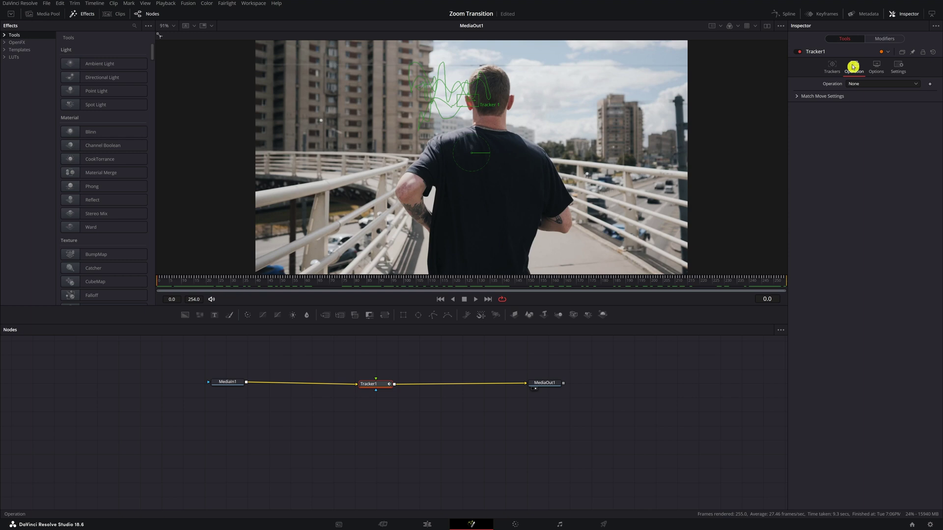
pyautogui.click(867, 88)
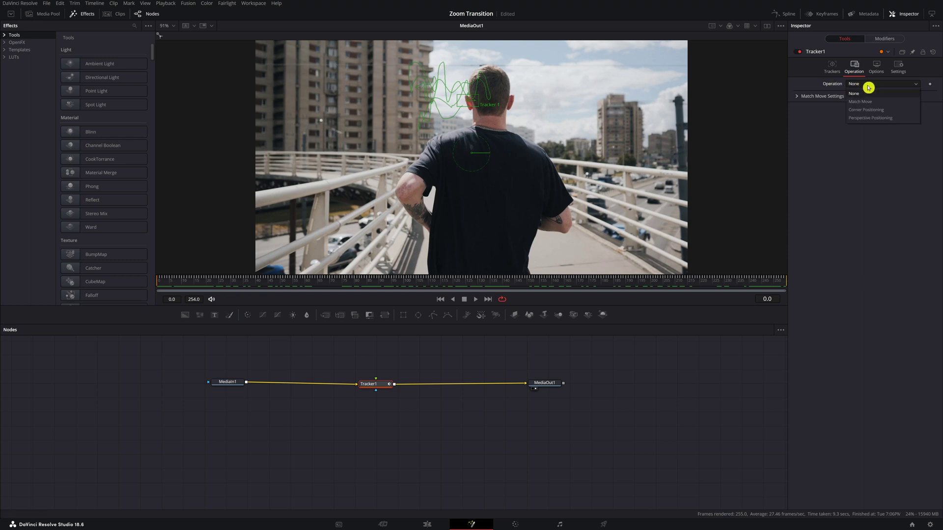
pyautogui.click(864, 100)
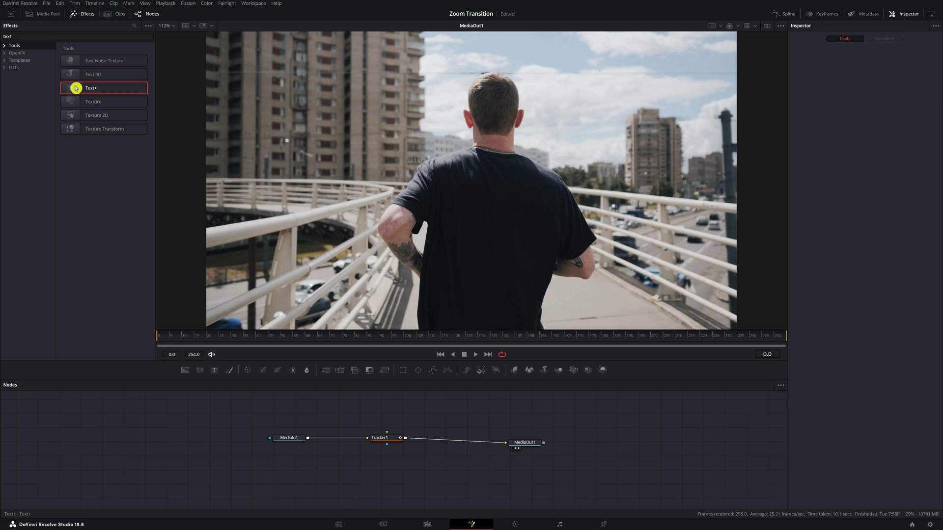
# - Add a Text+ node reading 'BOB' into Tracker1's foreground input
pyautogui.moveTo(76, 87); pyautogui.dragTo(367, 414)
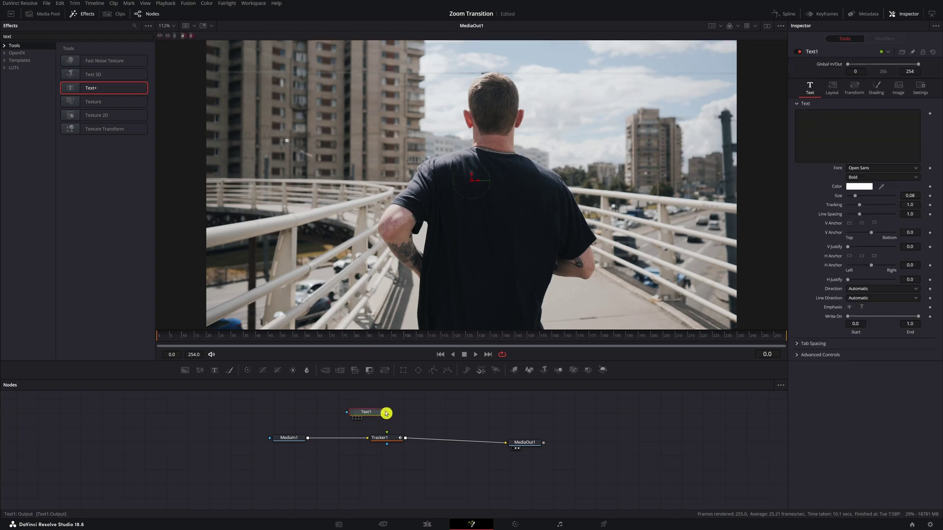
pyautogui.moveTo(385, 414)
pyautogui.mouseDown()
pyautogui.moveTo(429, 423)
pyautogui.moveTo(384, 439)
pyautogui.moveTo(384, 413)
pyautogui.mouseUp()
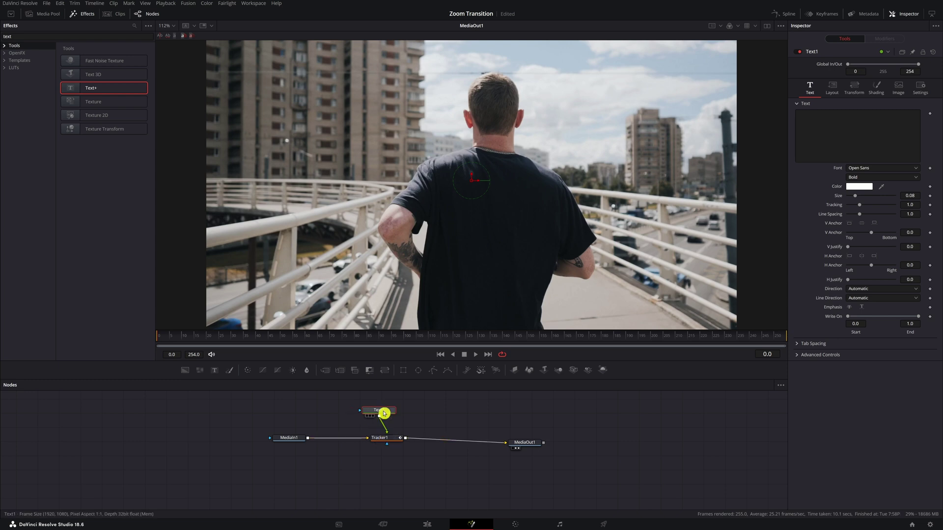
pyautogui.click(835, 126)
pyautogui.write('BOB')
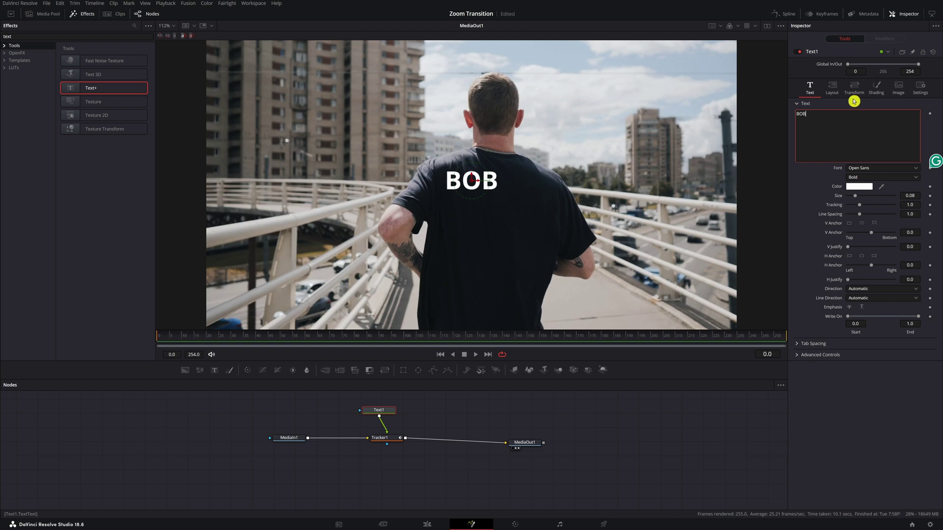
# - Shift the BOB text to Center X 0.539 and play to check it follows the runner
pyautogui.click(832, 88)
pyautogui.moveTo(864, 121); pyautogui.dragTo(896, 122)
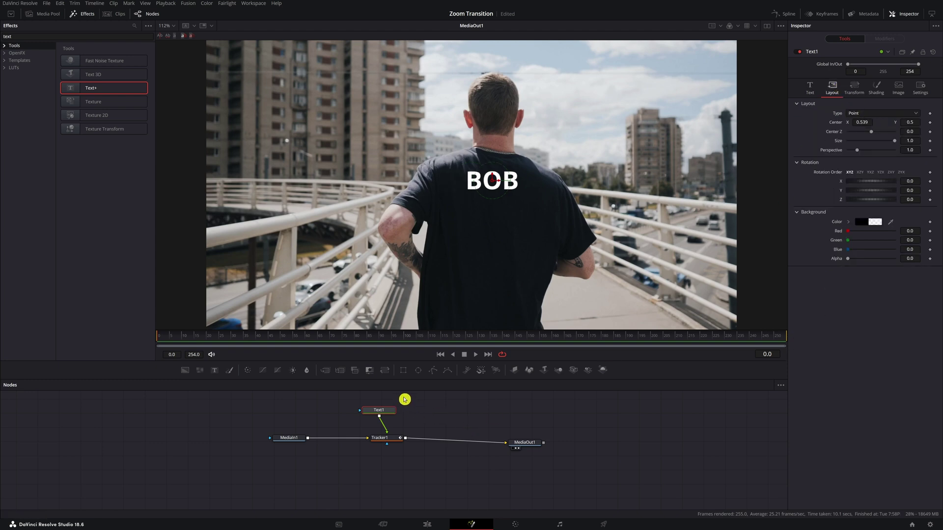
pyautogui.press('space')
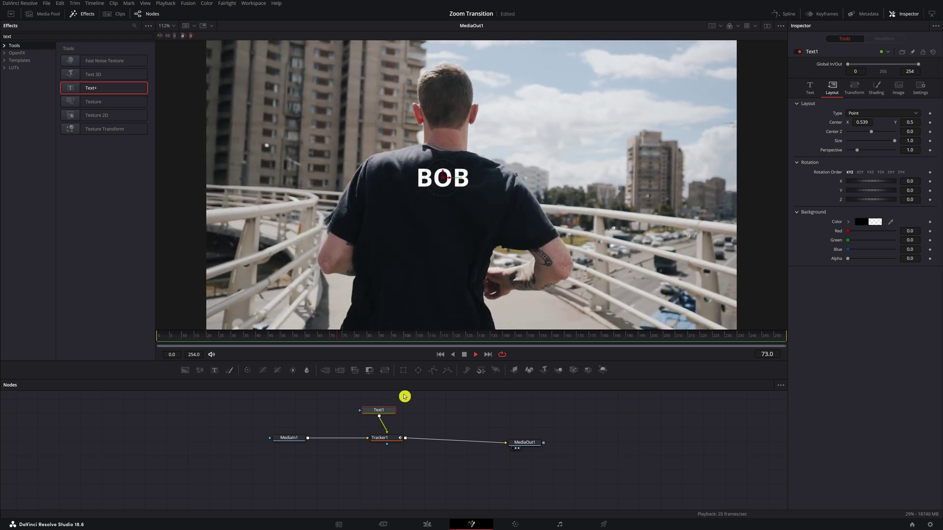
pyautogui.press('space')
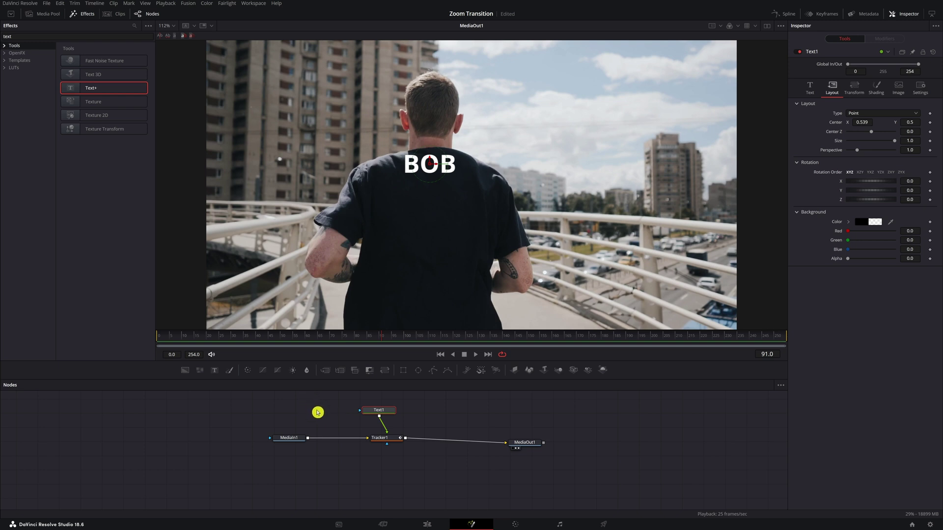
# - Delete Text1 and attach the Toko - Text Message 11 template to the tracker
pyautogui.moveTo(378, 410); pyautogui.dragTo(378, 412)
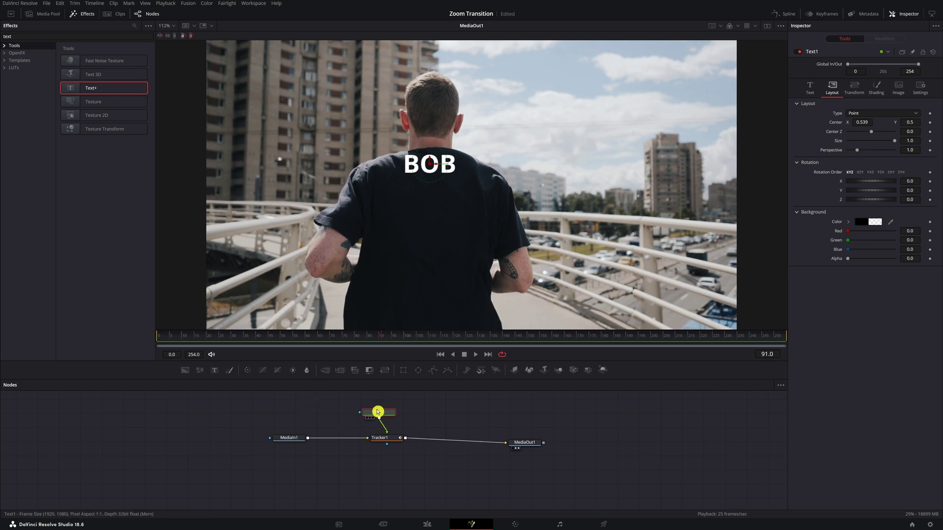
pyautogui.press('Delete')
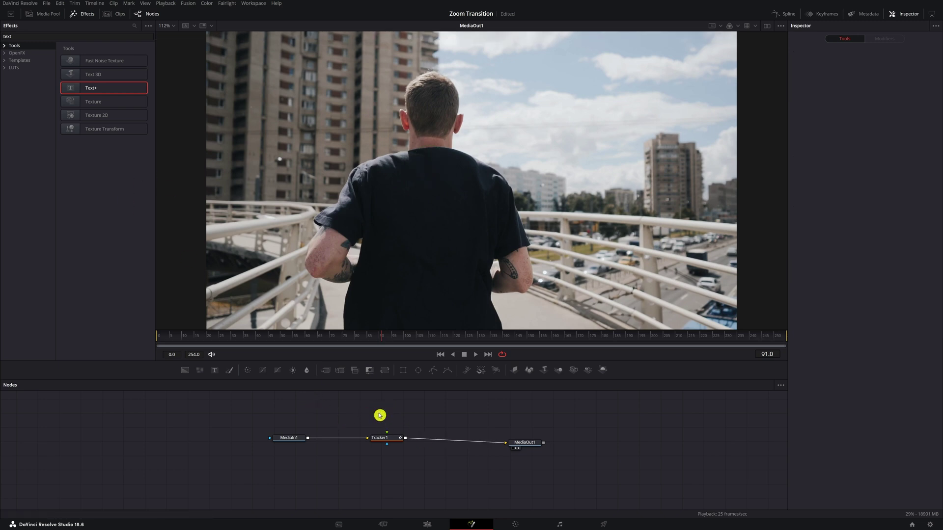
pyautogui.click(7, 61)
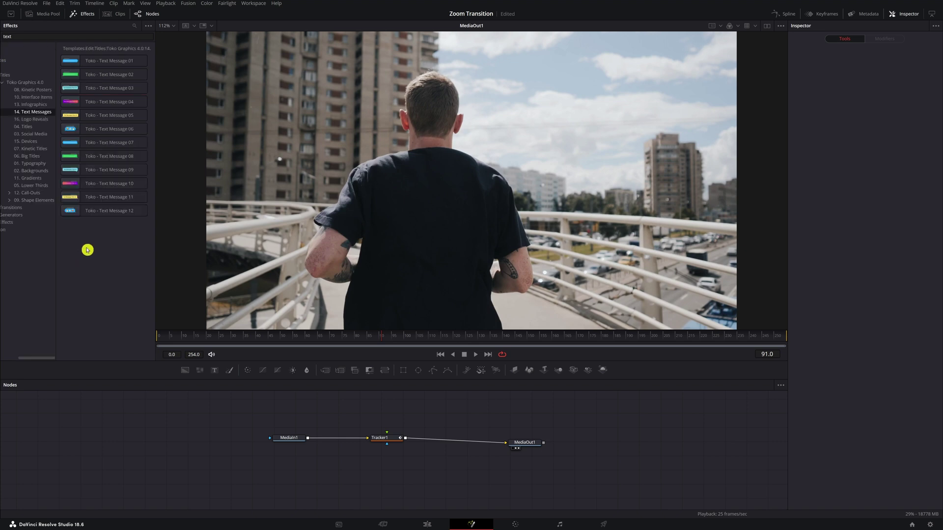
pyautogui.moveTo(80, 198); pyautogui.dragTo(388, 437)
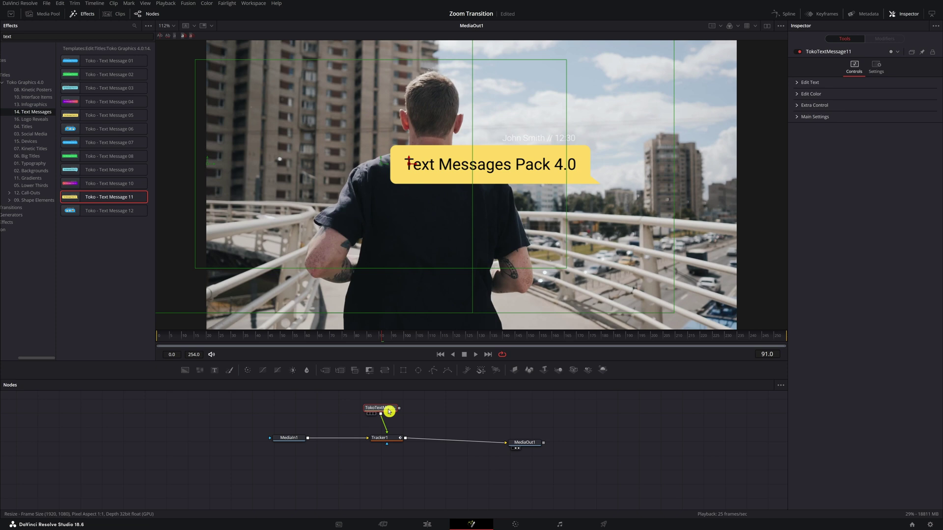
# - Preview the message bubble's Extra Control settings in playback, then delete the template node
pyautogui.click(802, 105)
pyautogui.scroll(-5, 910, 133)
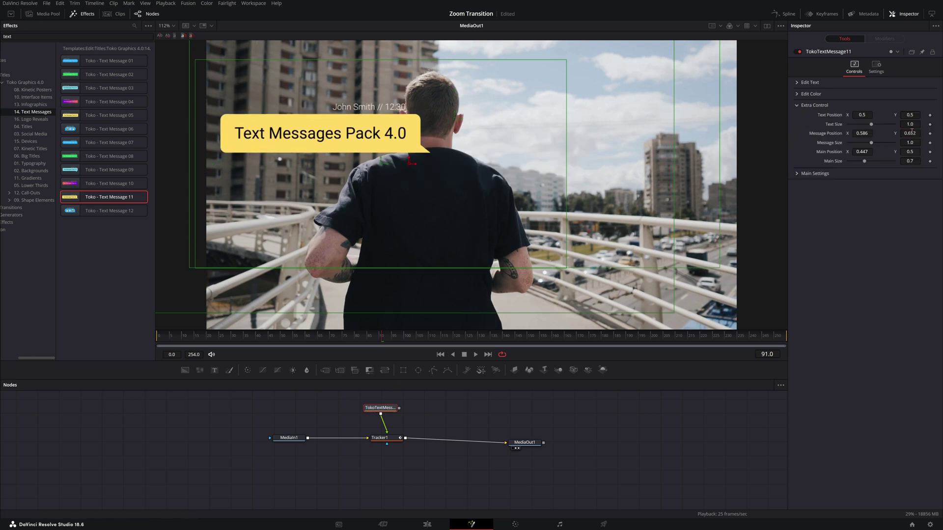
pyautogui.moveTo(342, 334); pyautogui.dragTo(96, 343)
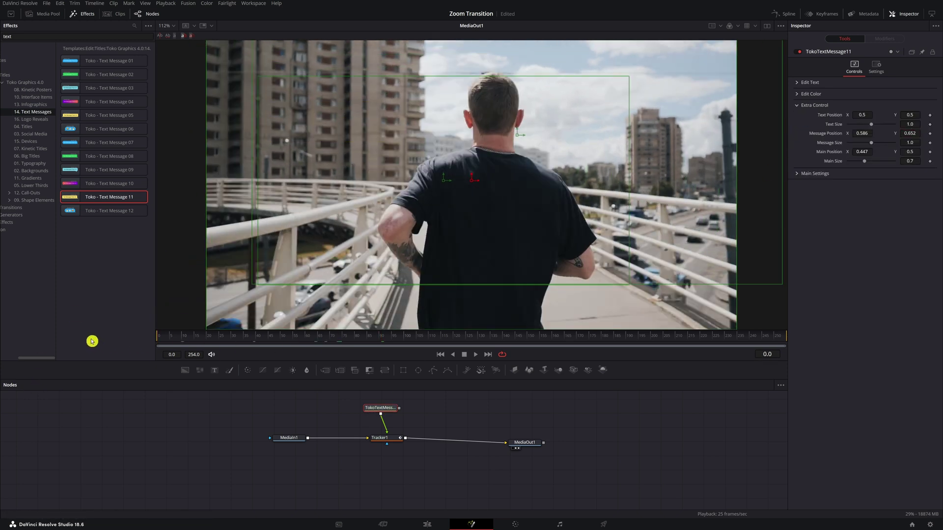
pyautogui.press('space')
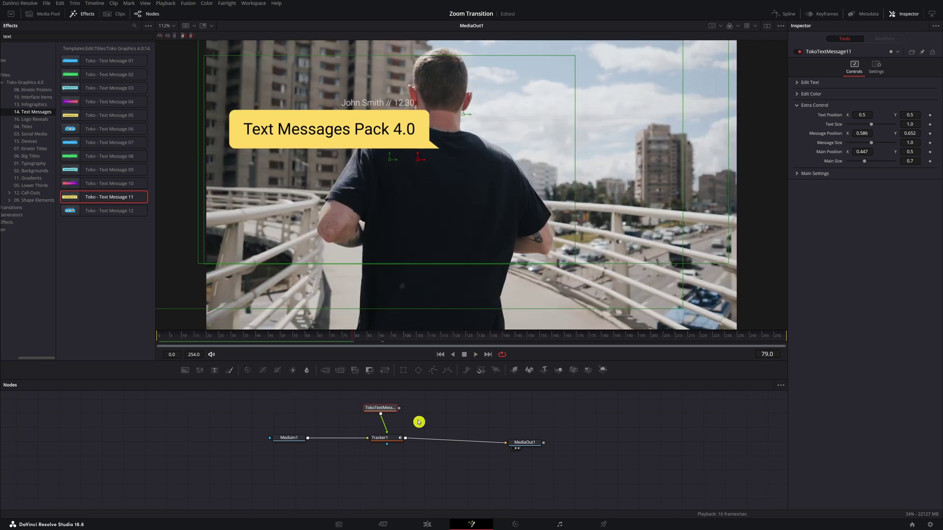
pyautogui.moveTo(476, 423); pyautogui.dragTo(347, 405)
pyautogui.press('Delete')
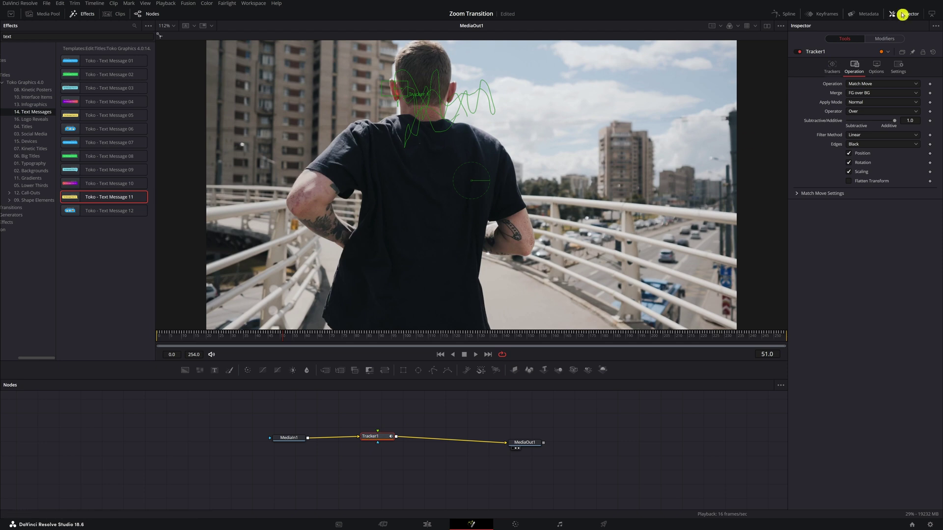
# - Set Tracker1's Merge to BG only, play the stabilised footage, and check the Edit page
pyautogui.click(874, 93)
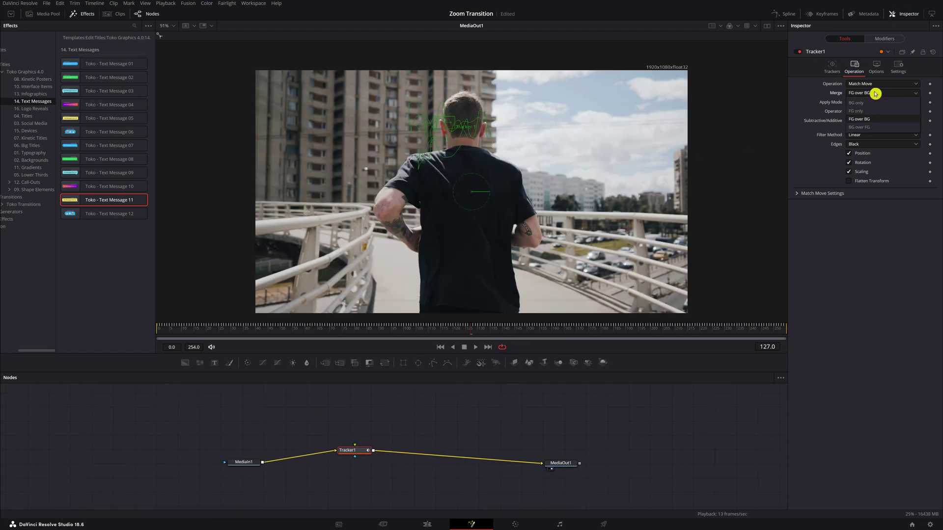
pyautogui.click(872, 102)
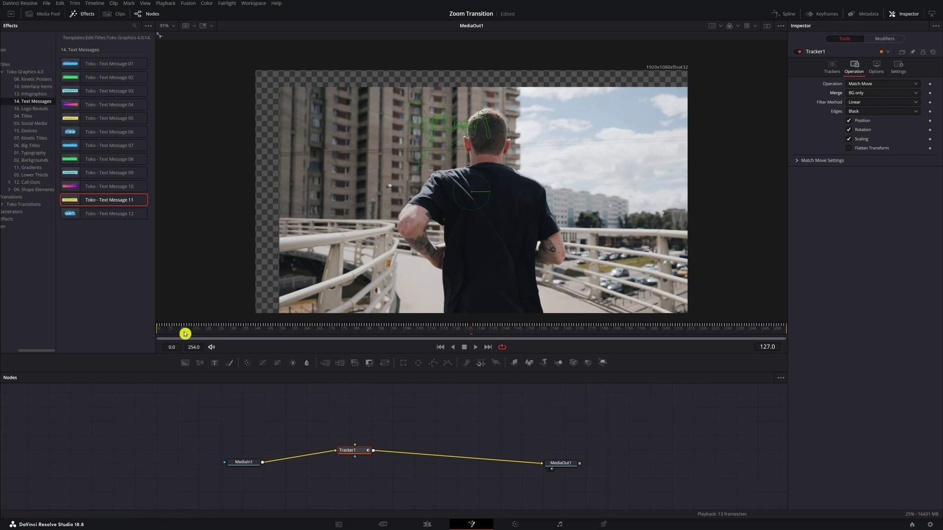
pyautogui.press('space')
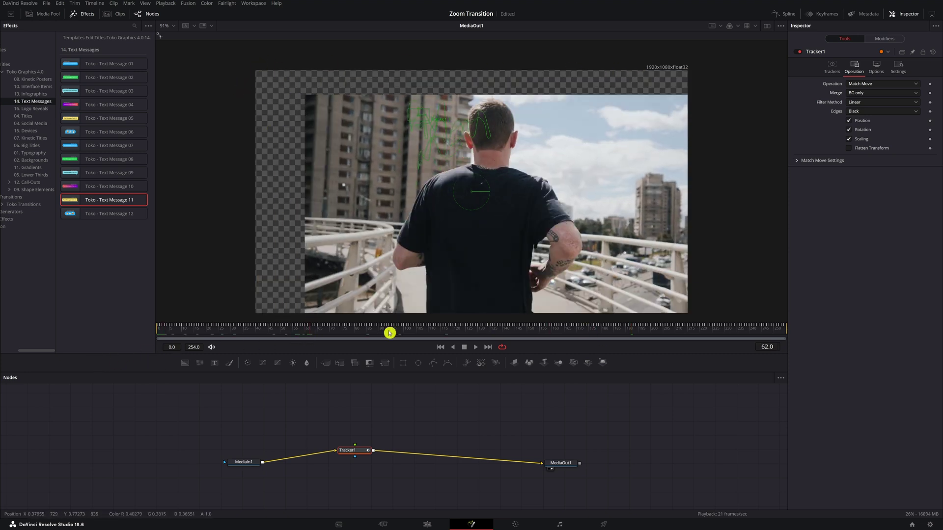
pyautogui.click(432, 524)
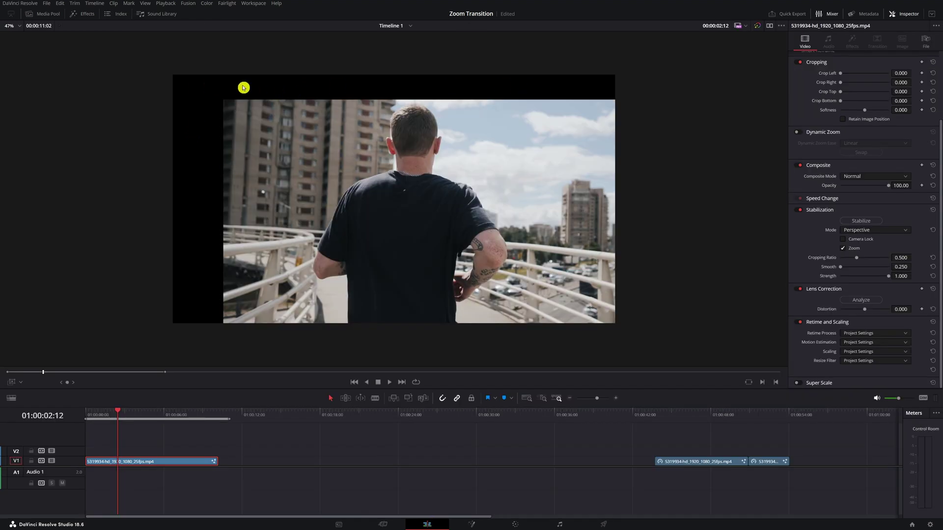
pyautogui.click(470, 524)
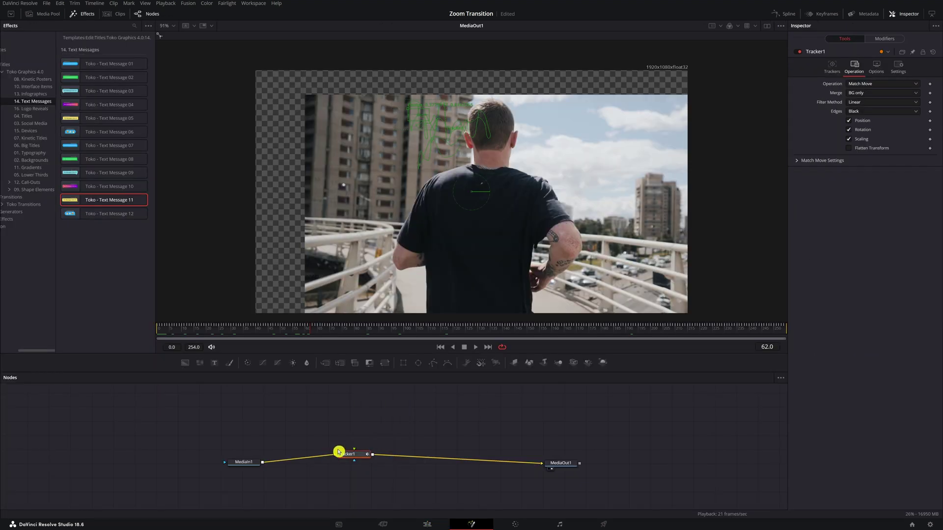
# - Add a Transform node after Tracker1 from the tool search
pyautogui.hotkey('shift', 'space')
pyautogui.write('track')
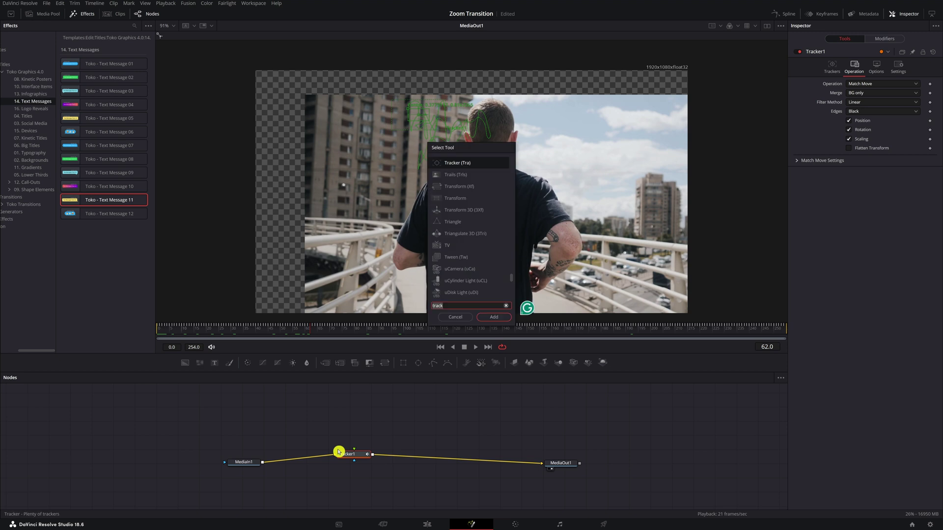
pyautogui.press('BackSpace')
pyautogui.press('BackSpace')
pyautogui.press('BackSpace')
pyautogui.press('BackSpace')
pyautogui.press('BackSpace')
pyautogui.write('transform')
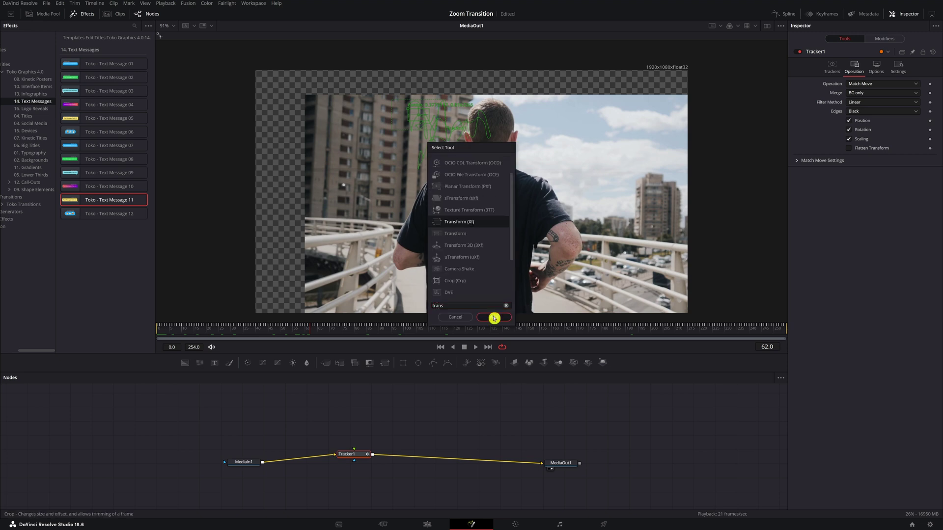
pyautogui.click(494, 317)
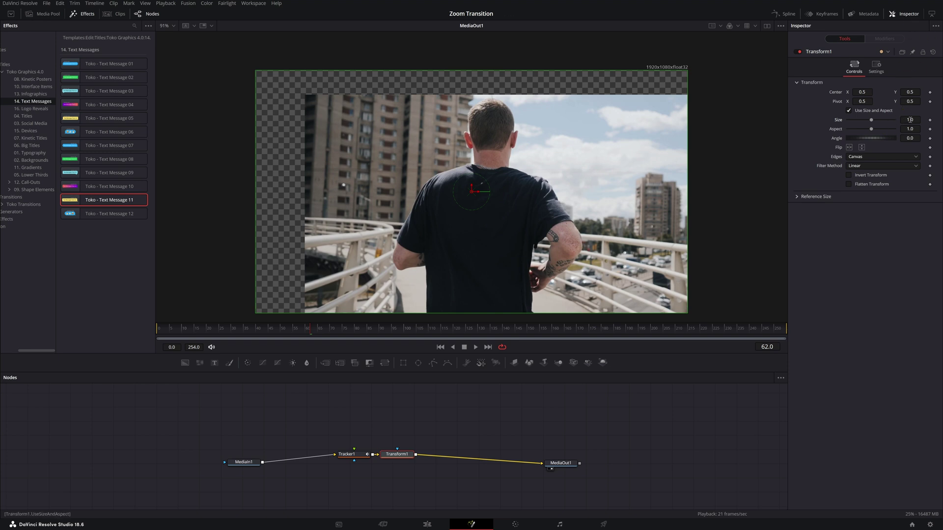
# - Scale Transform1 to 1.365 with pivot 0.625, 0.372 so no empty edges show
pyautogui.moveTo(910, 120); pyautogui.dragTo(923, 119)
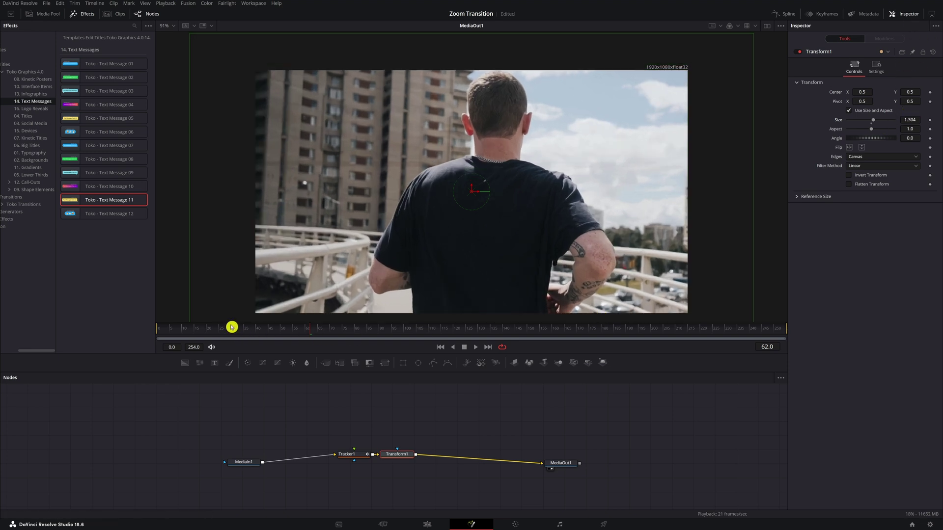
pyautogui.moveTo(191, 331); pyautogui.dragTo(273, 326)
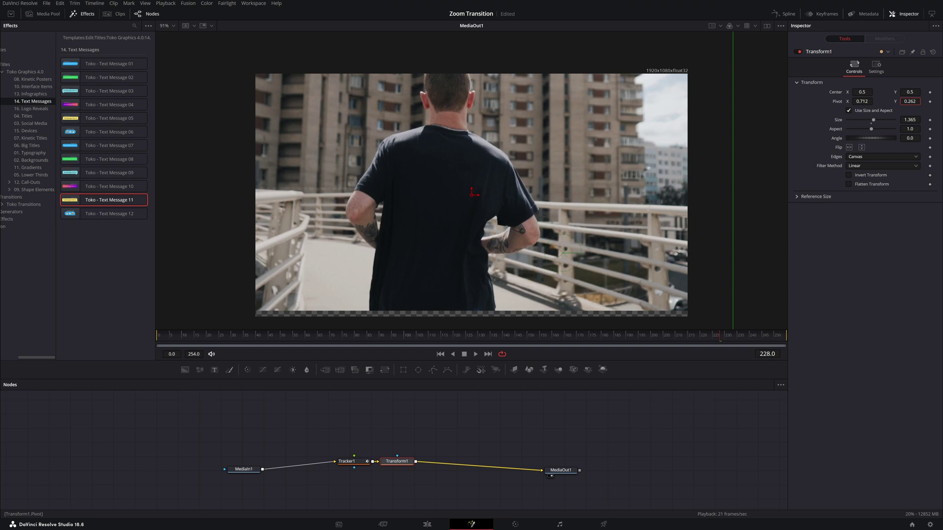
pyautogui.moveTo(565, 253); pyautogui.dragTo(530, 226)
pyautogui.moveTo(722, 341); pyautogui.dragTo(750, 342)
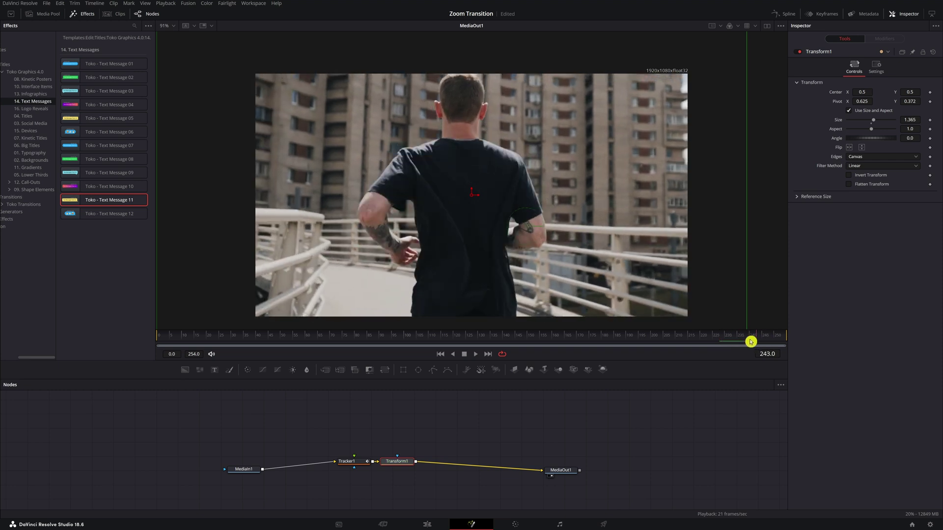
# - Go to the Edit page and scroll the Inspector up to the clip's Transform settings
pyautogui.click(427, 524)
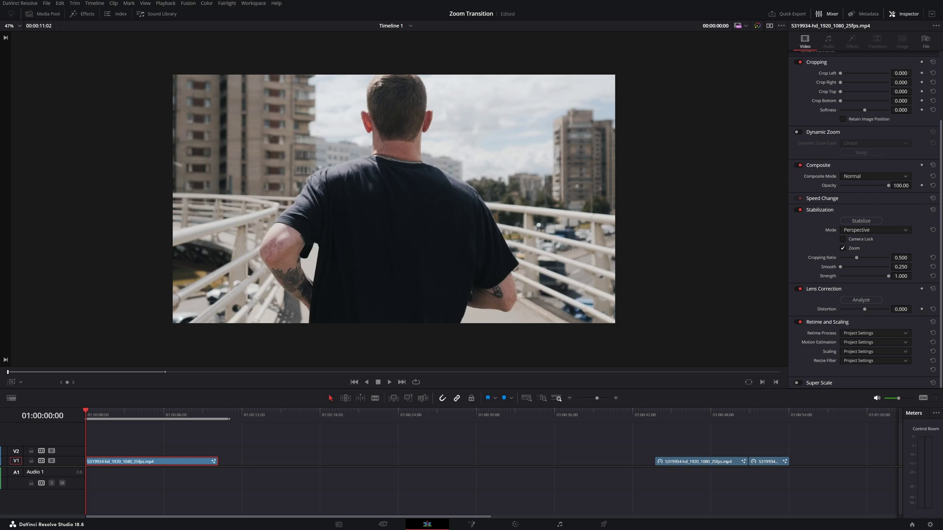
pyautogui.scroll(3, 873, 54)
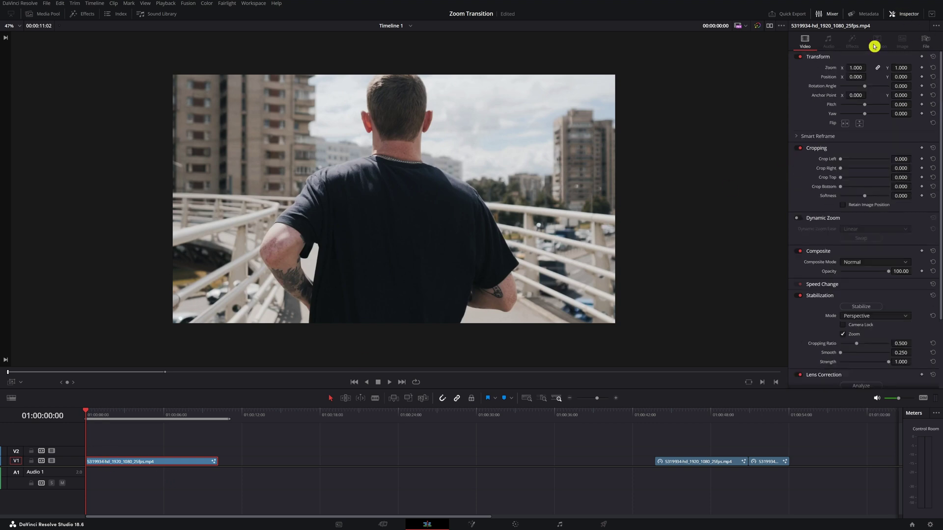